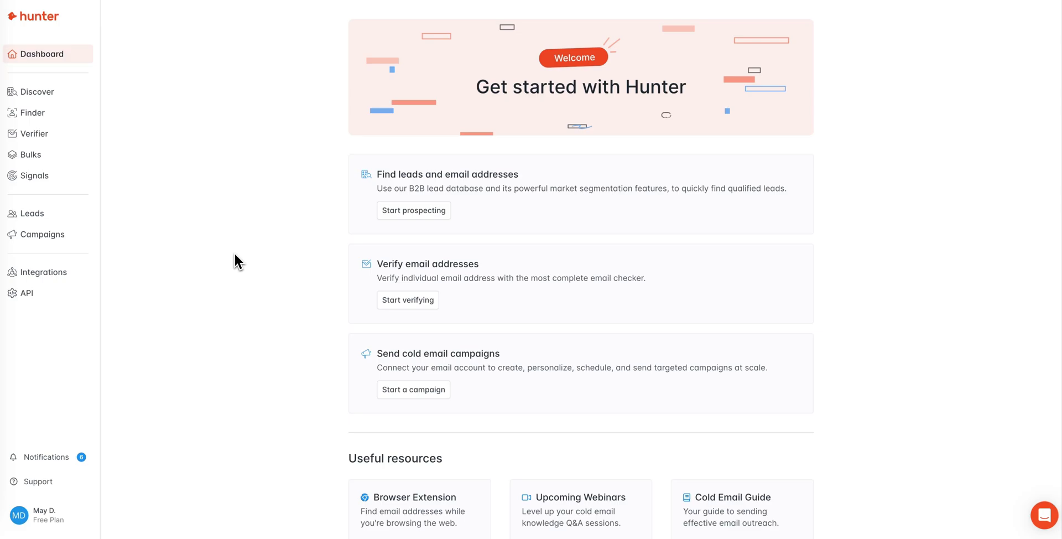
# - Search the domain hunter.io in Finder's Domain Search to list its 27 contacts
pyautogui.scroll(1, 234, 243)
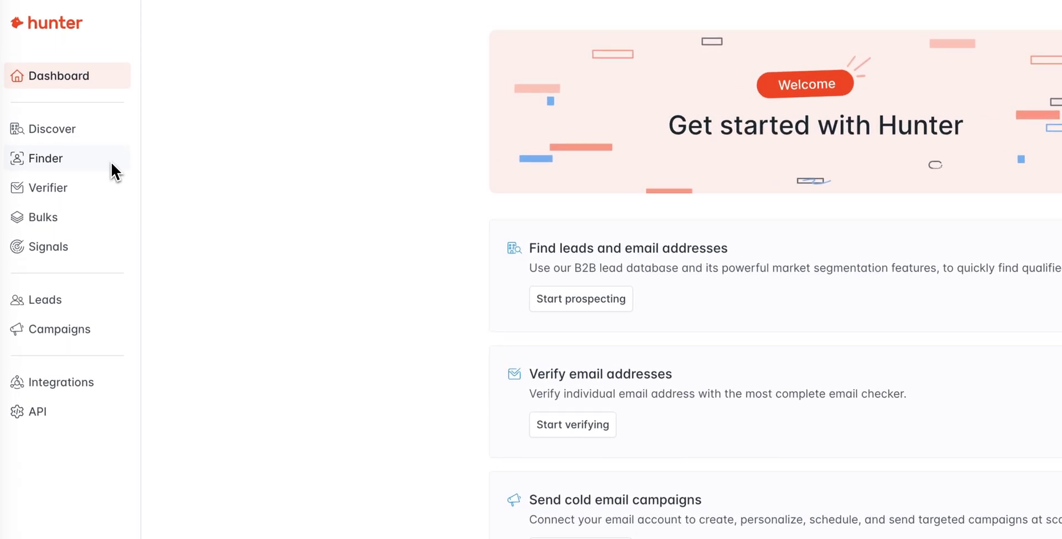
pyautogui.click(111, 161)
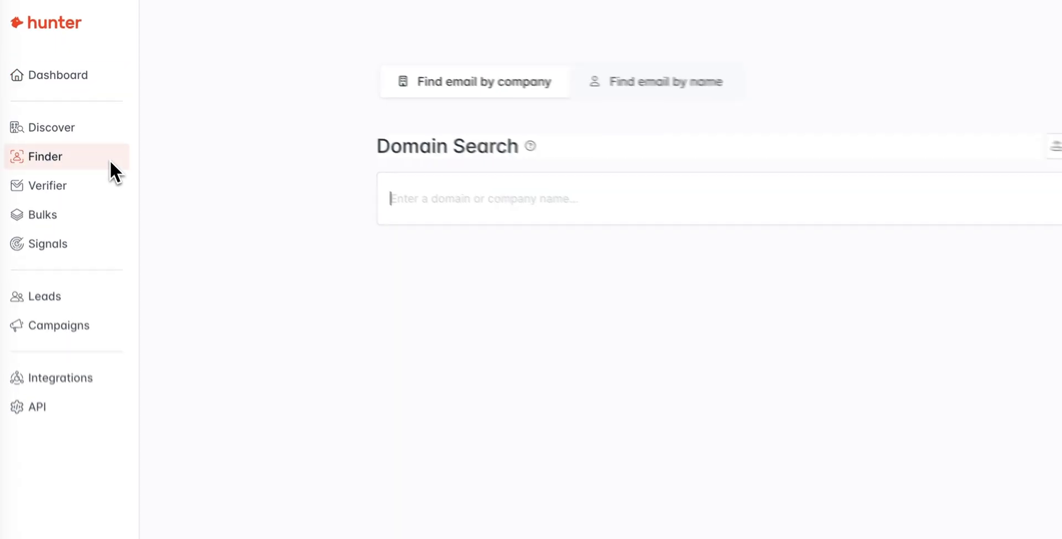
pyautogui.click(248, 194)
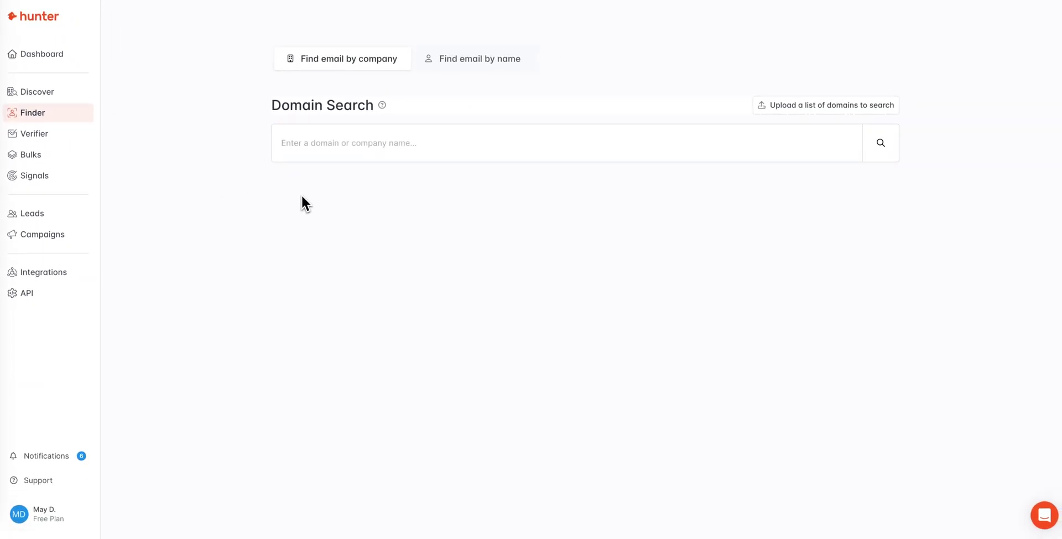
pyautogui.click(330, 146)
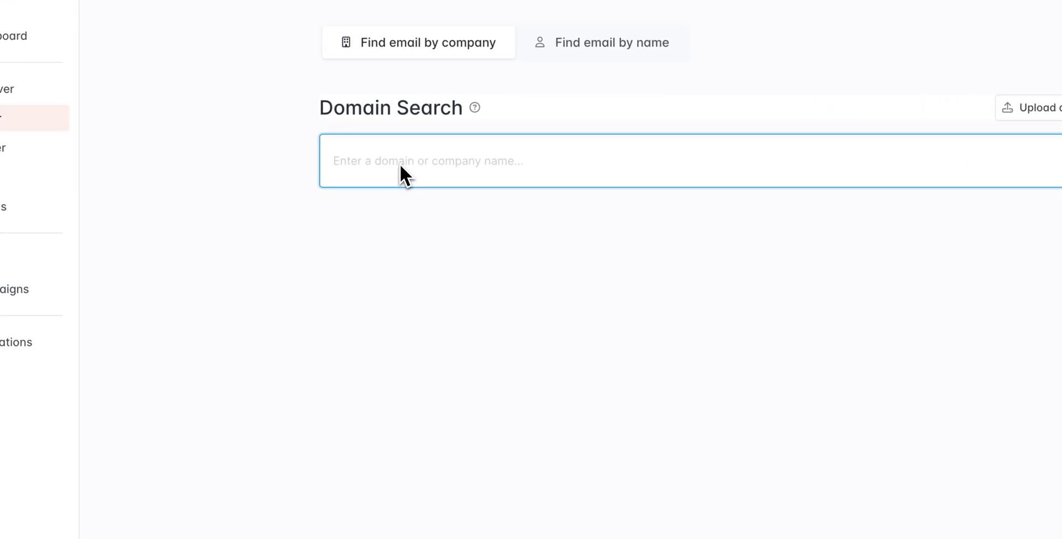
pyautogui.rightClick(400, 164)
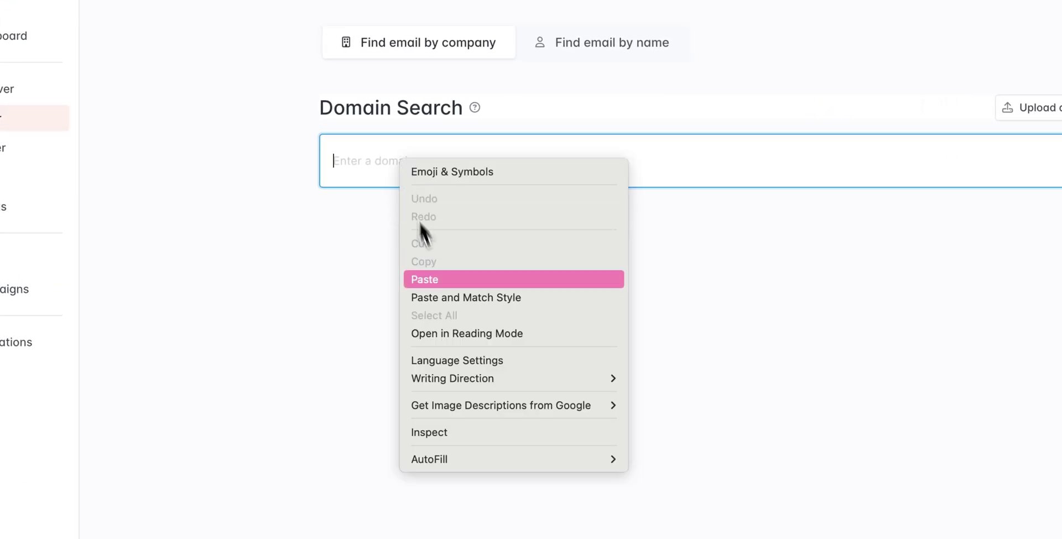
pyautogui.click(436, 278)
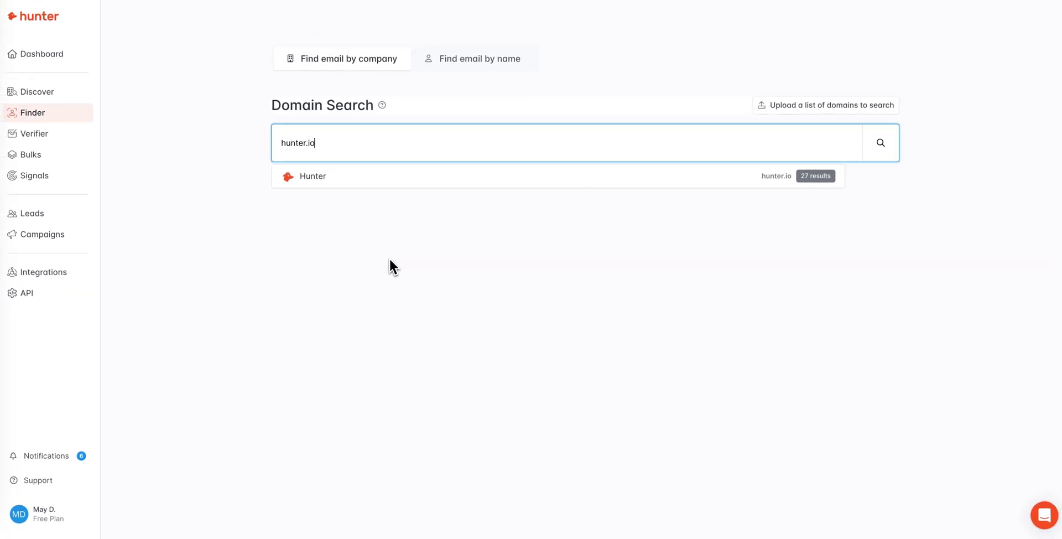
pyautogui.press('Return')
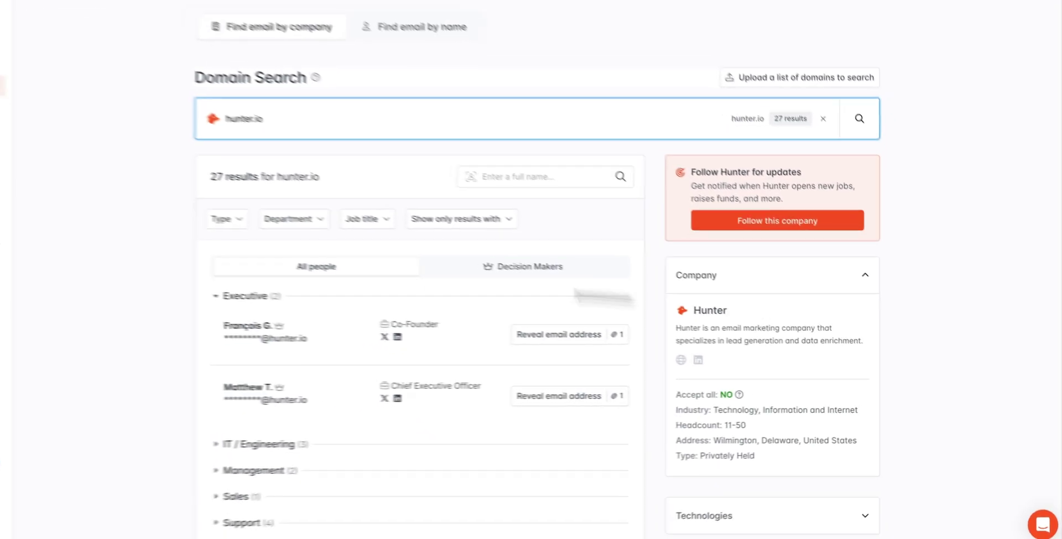
pyautogui.scroll(-1, 235, 270)
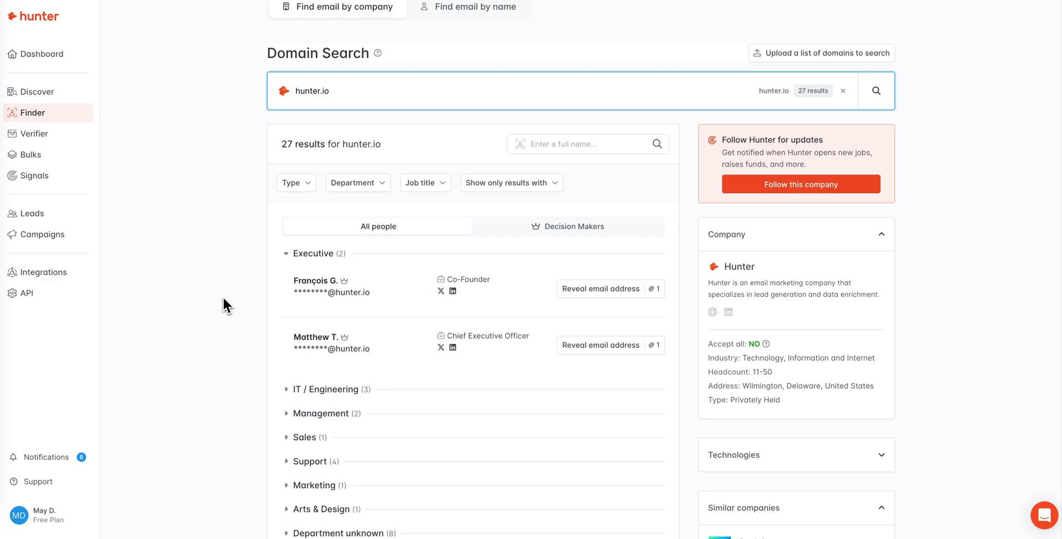
pyautogui.scroll(-2, 224, 302)
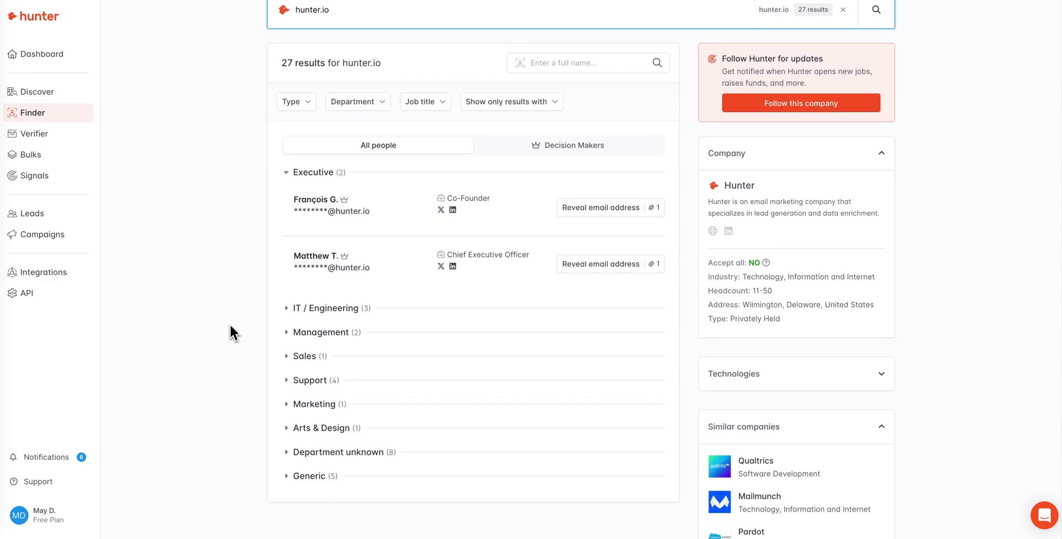
pyautogui.scroll(2, 232, 355)
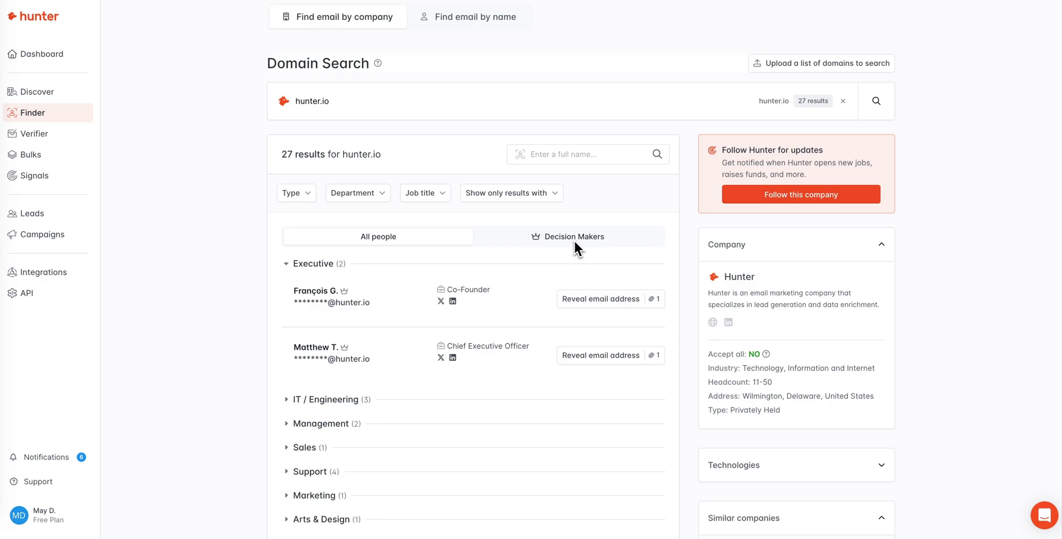
pyautogui.click(575, 243)
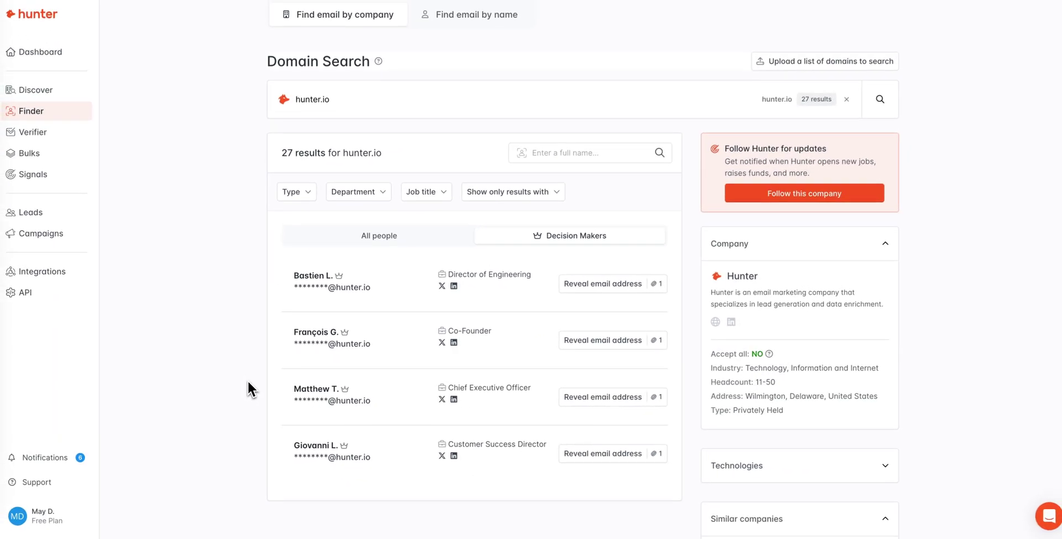
pyautogui.click(453, 238)
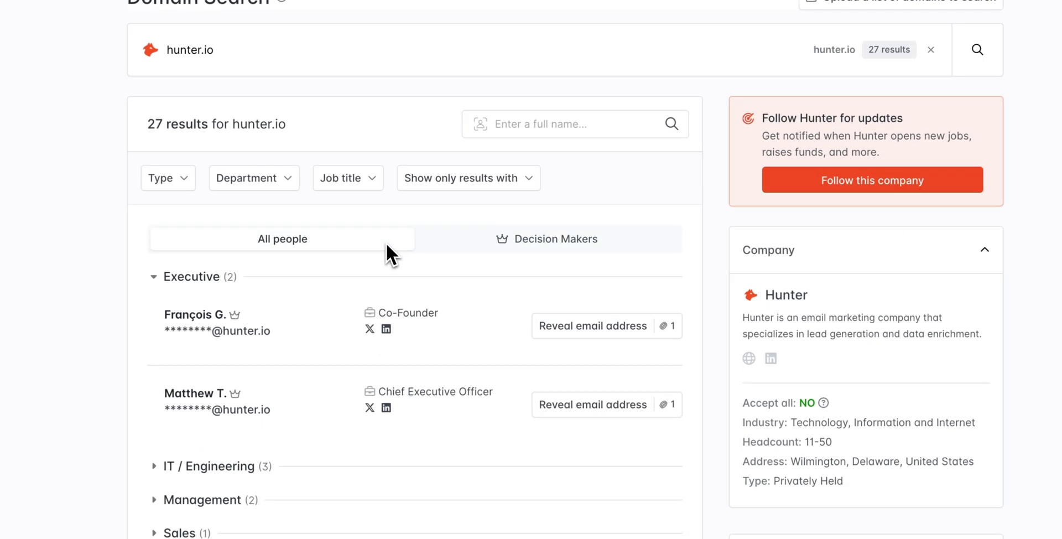
pyautogui.click(493, 240)
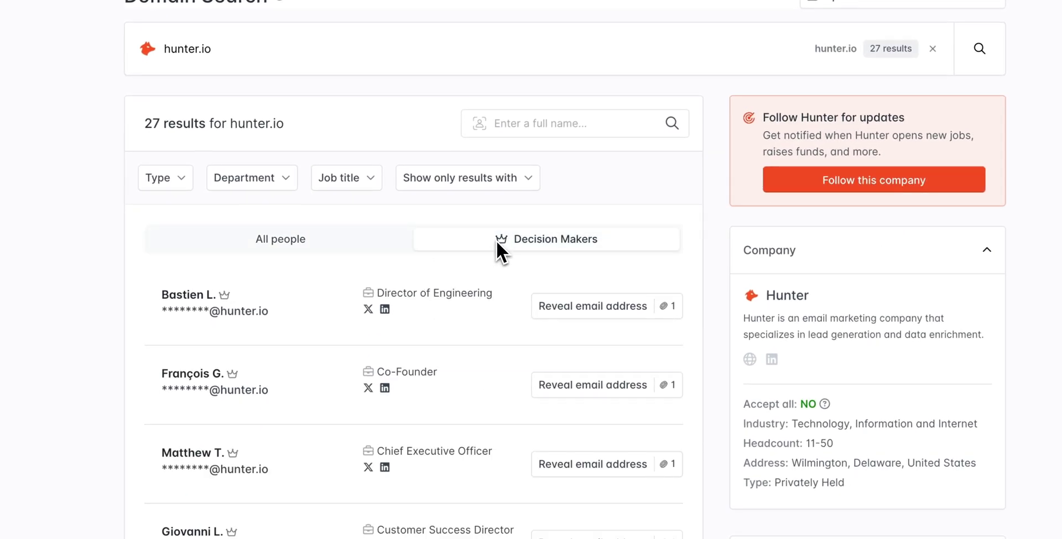
pyautogui.click(496, 240)
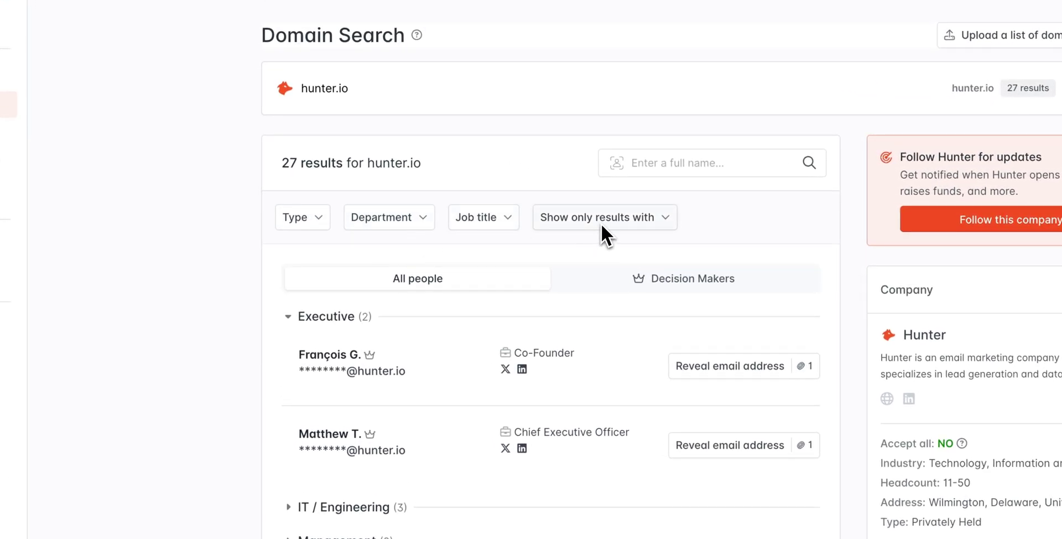
pyautogui.click(319, 218)
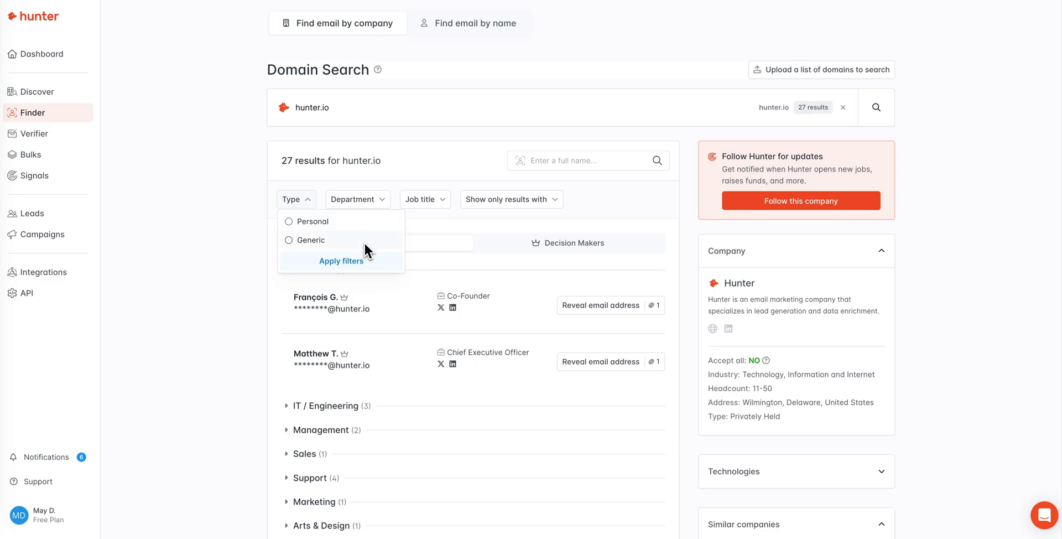
pyautogui.click(380, 199)
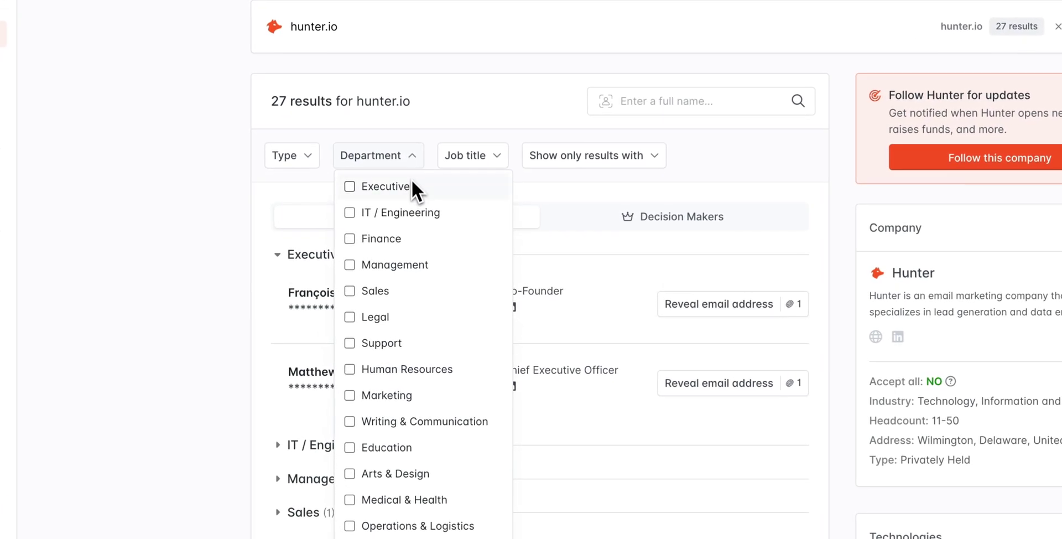
pyautogui.click(410, 185)
pyautogui.click(400, 263)
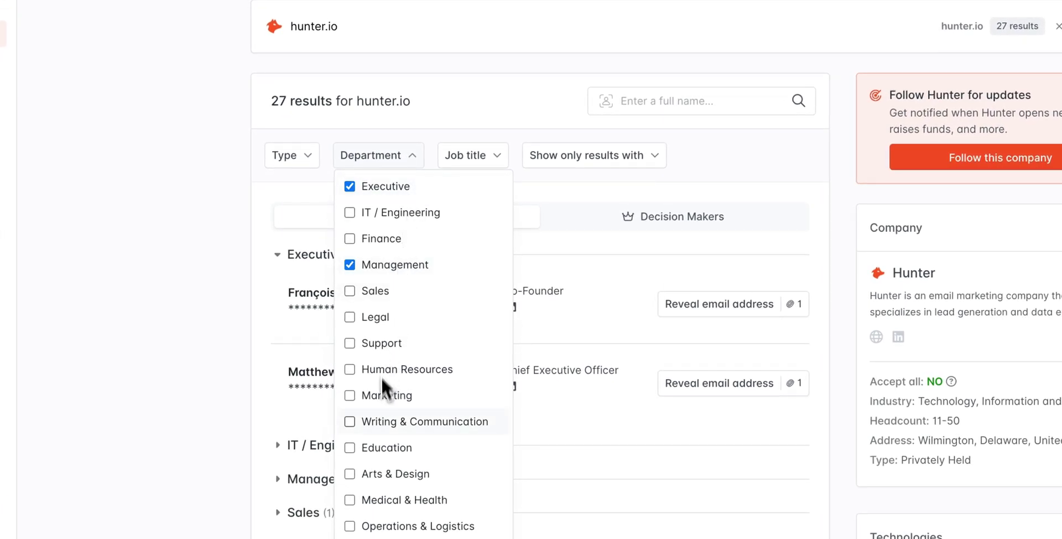
pyautogui.click(383, 395)
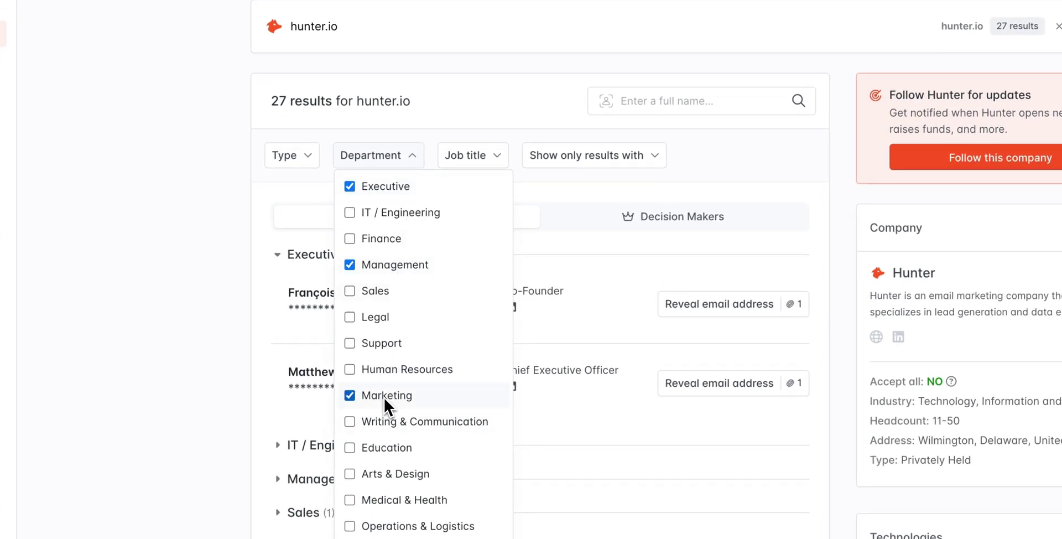
pyautogui.click(406, 157)
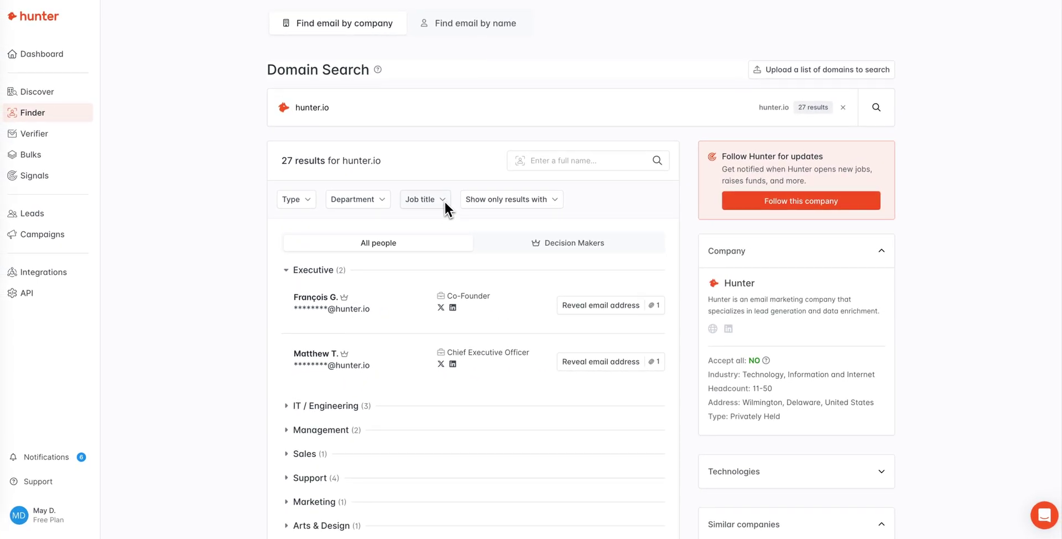
# - Add Co-Founder and Chief Executive Officer as job title keywords
pyautogui.click(443, 200)
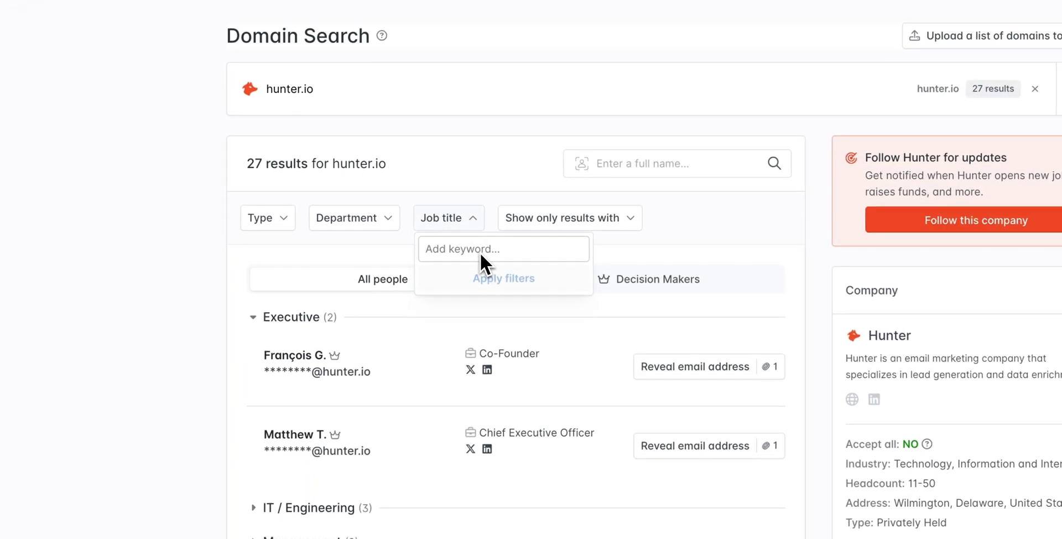
pyautogui.click(479, 252)
pyautogui.write('Co-Founder')
pyautogui.press('Return')
pyautogui.write('Chief Executive Officer')
pyautogui.press('Return')
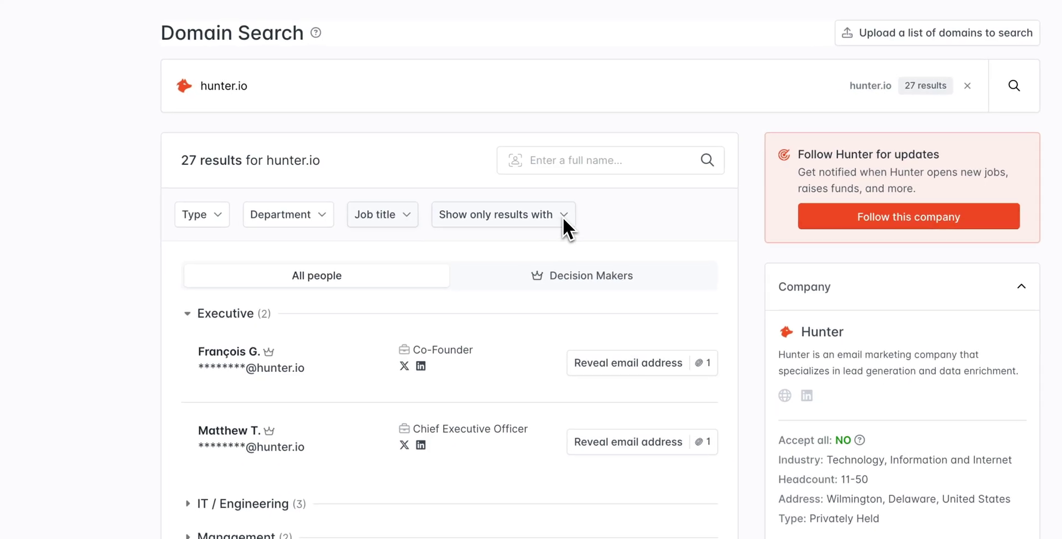
# - Show only results with a Position and Full name, and apply the filters
pyautogui.click(562, 215)
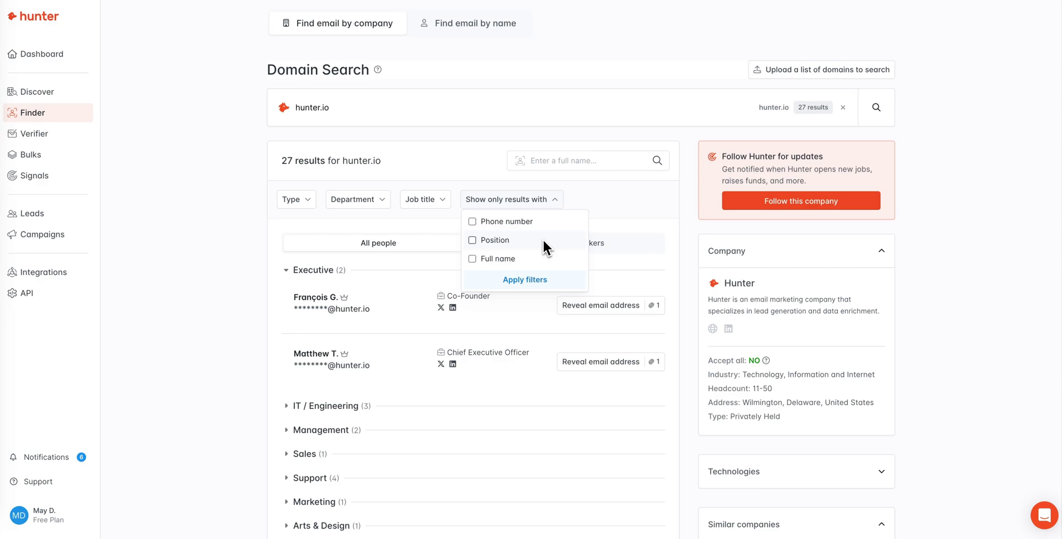
pyautogui.click(541, 240)
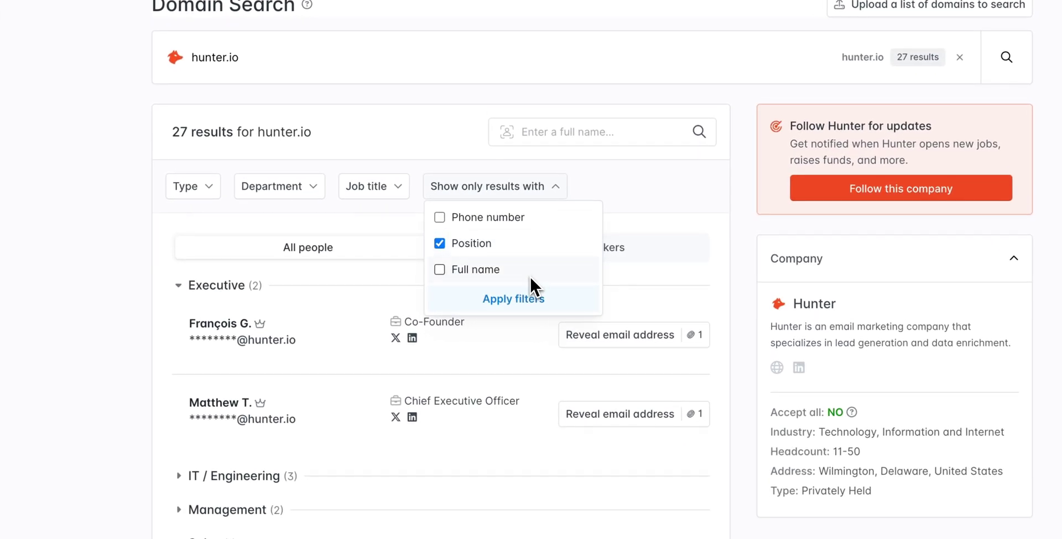
pyautogui.click(529, 276)
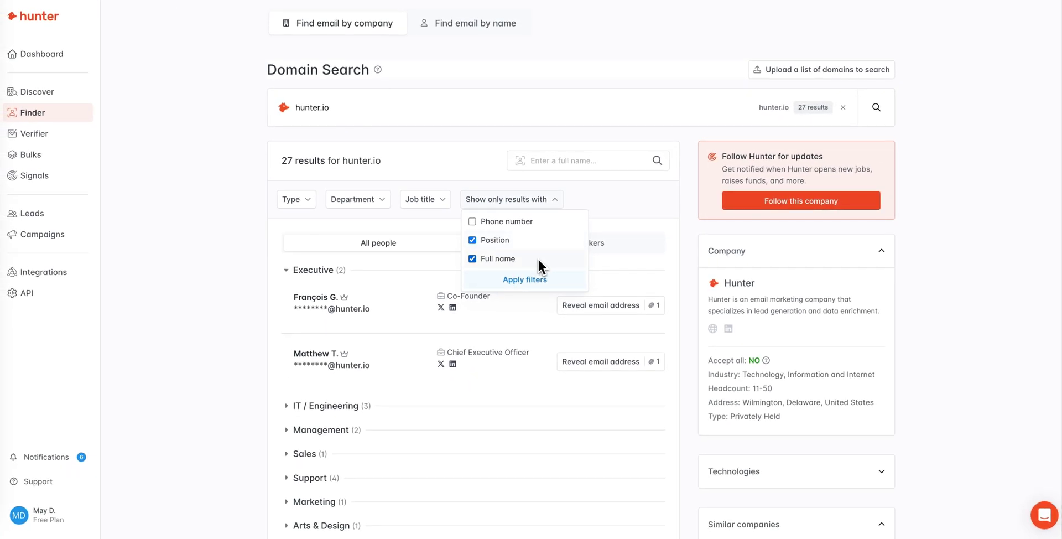
pyautogui.click(536, 278)
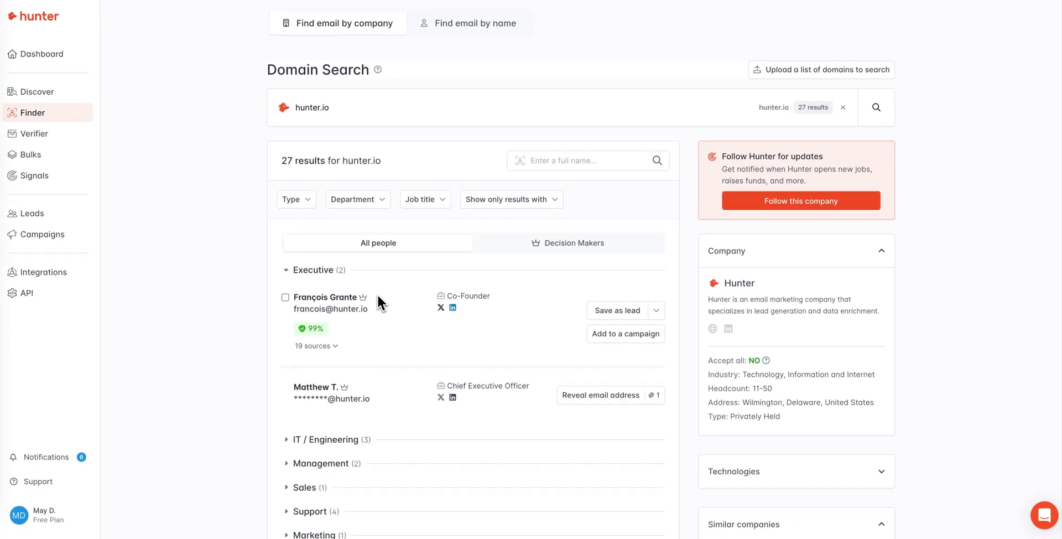
pyautogui.moveTo(363, 299)
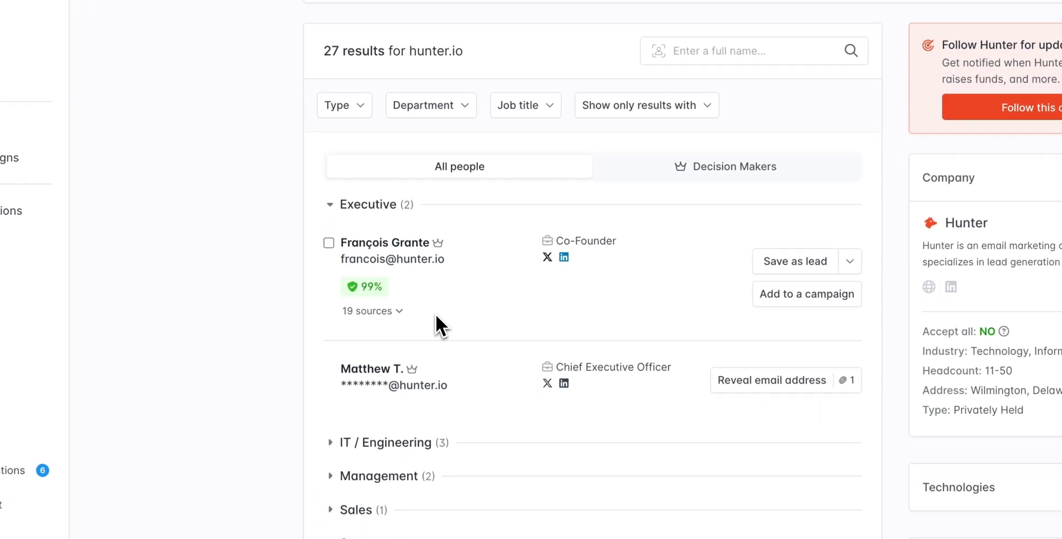
pyautogui.click(403, 314)
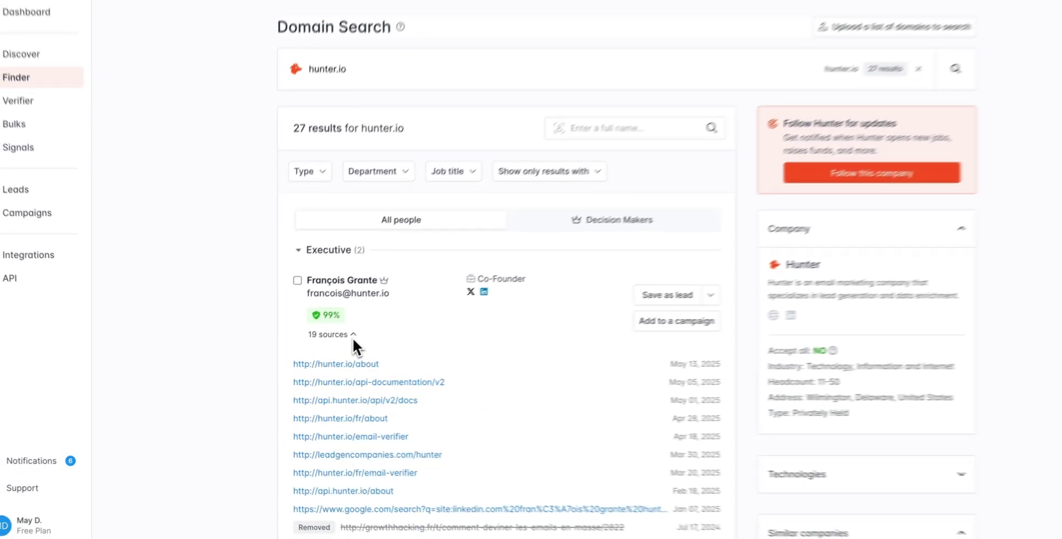
pyautogui.scroll(-1, 334, 347)
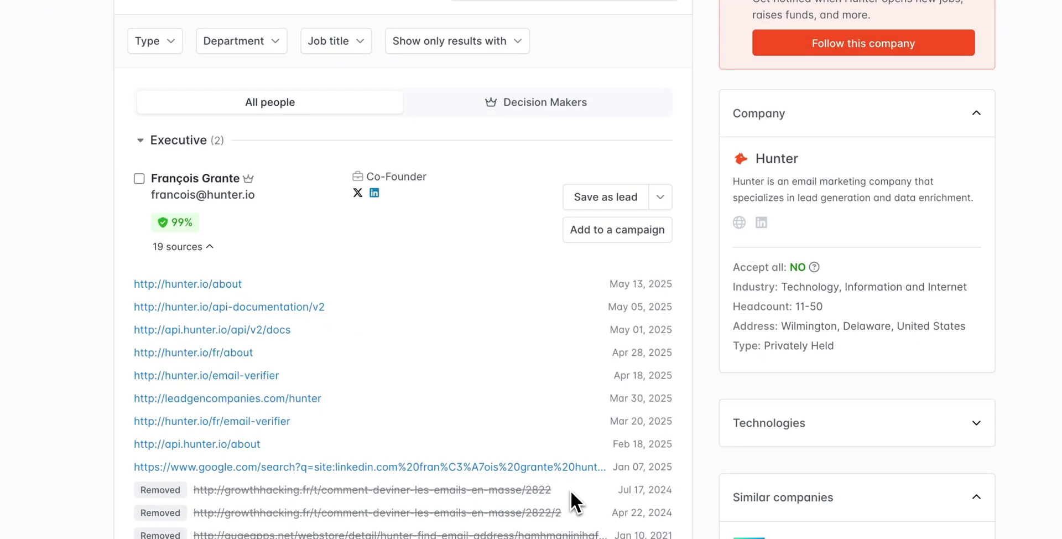
pyautogui.click(182, 246)
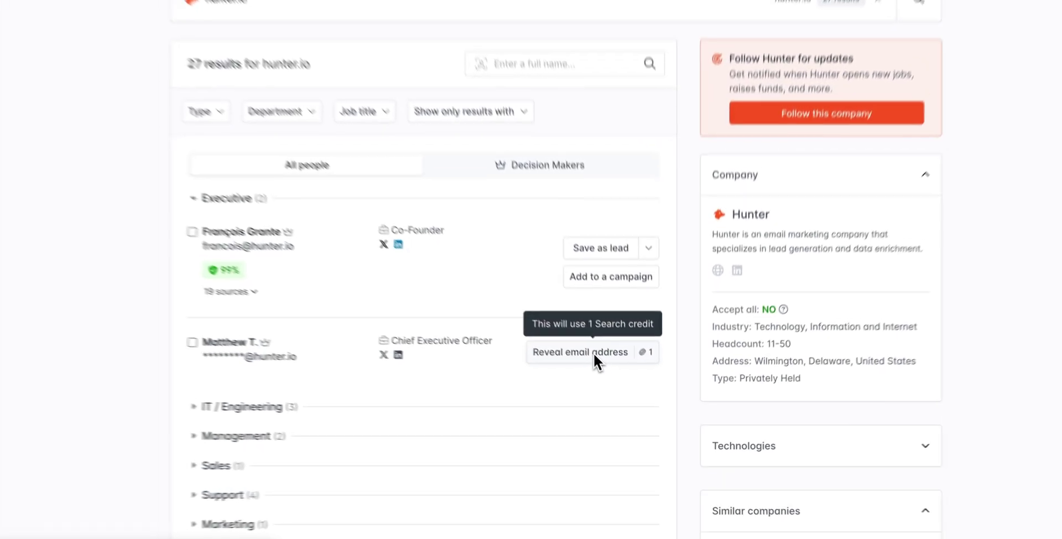
# - Reveal the CEO's email, select three people including IT / Engineering members, and export as CSV
pyautogui.click(592, 352)
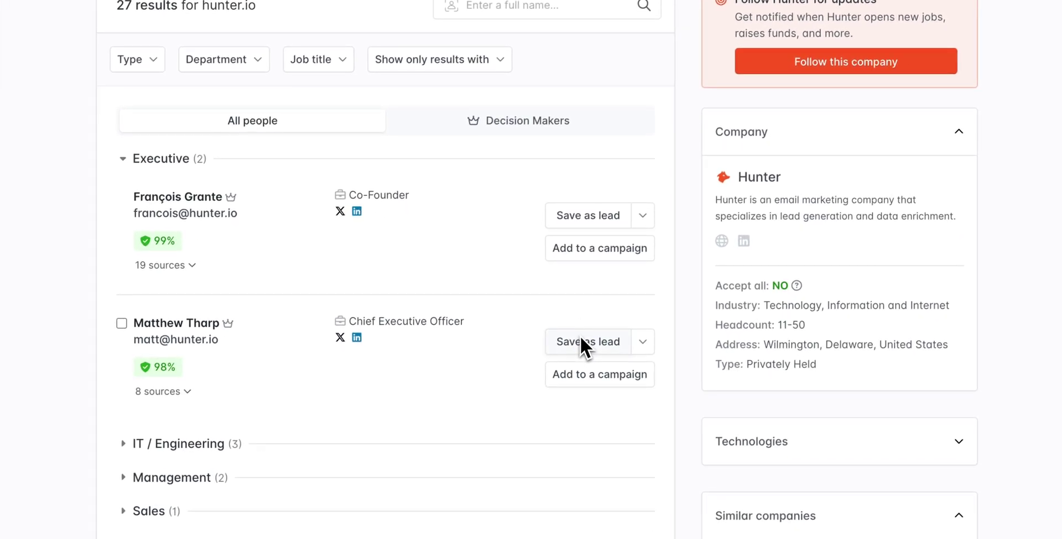
pyautogui.click(426, 442)
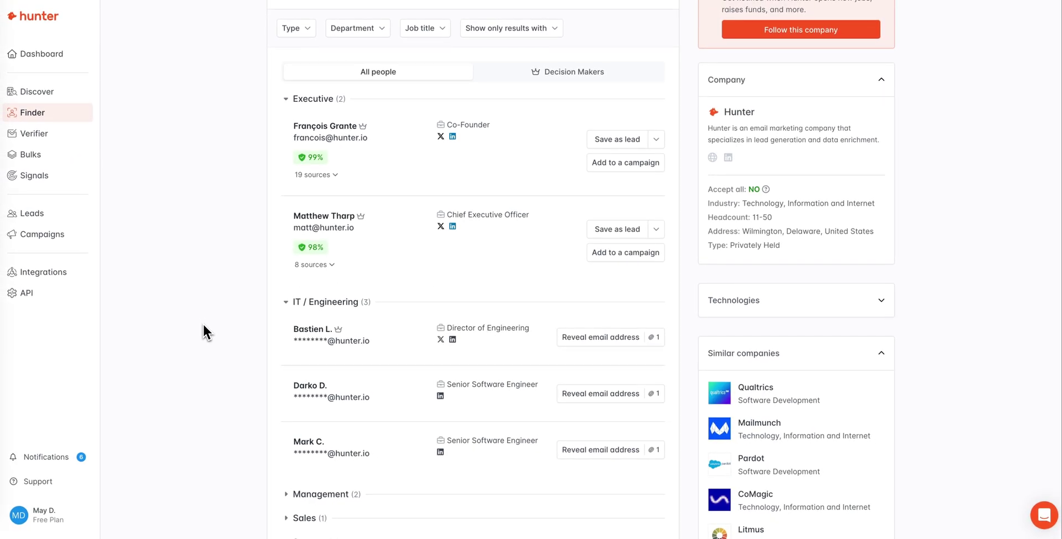
pyautogui.click(286, 329)
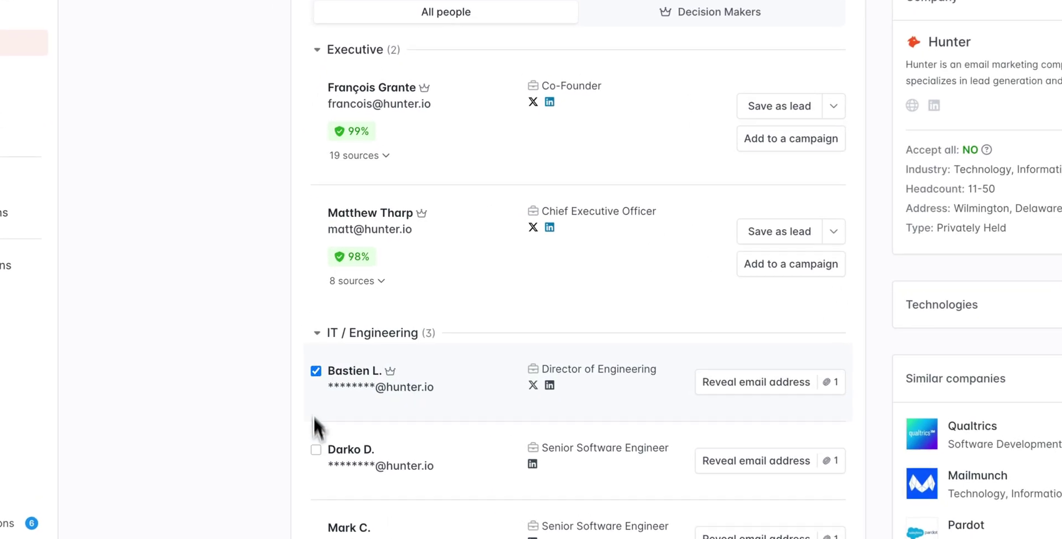
pyautogui.click(317, 450)
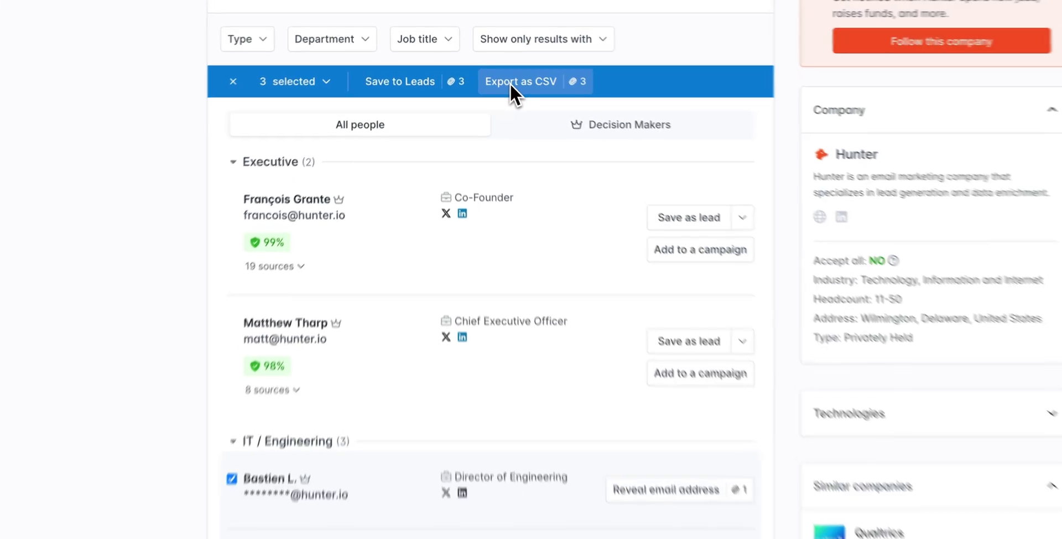
pyautogui.click(508, 81)
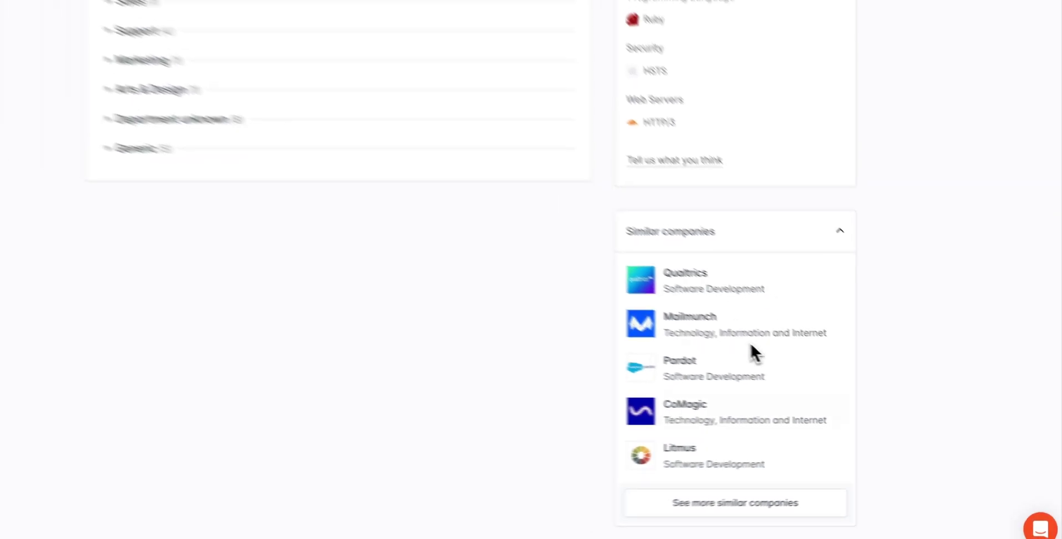
pyautogui.scroll(15, 961, 346)
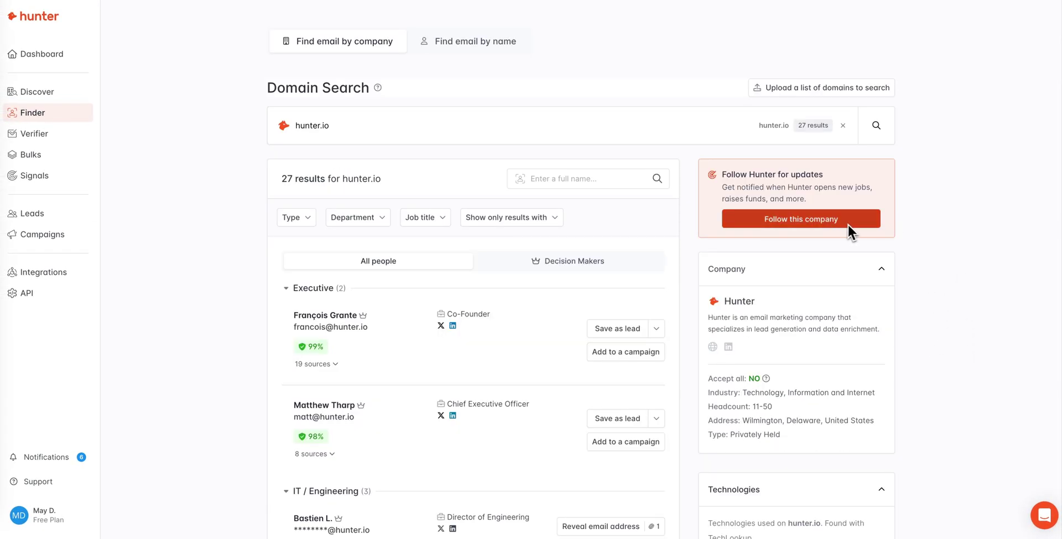
# - Follow the Hunter company and open the help chat messenger
pyautogui.click(813, 219)
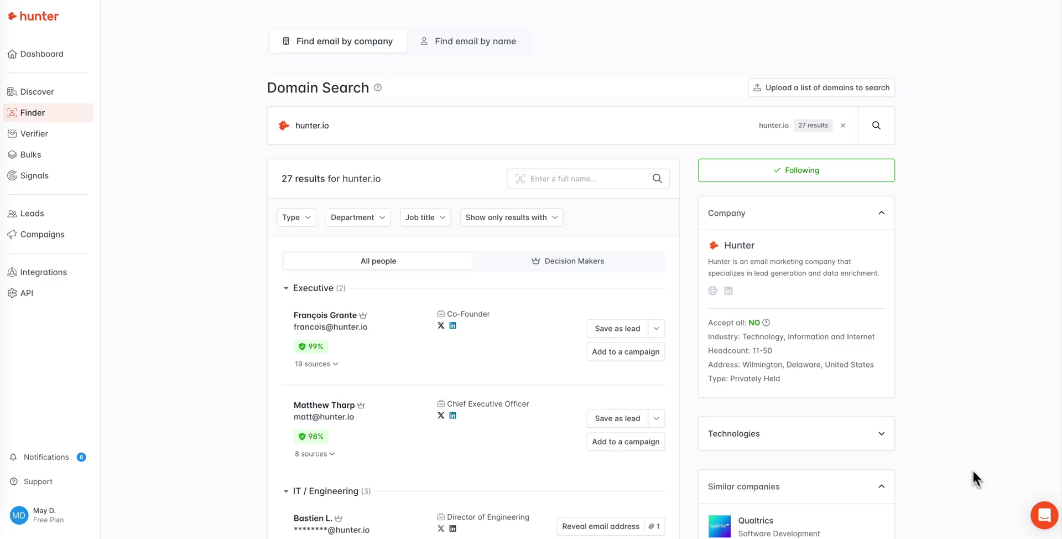
pyautogui.click(1043, 518)
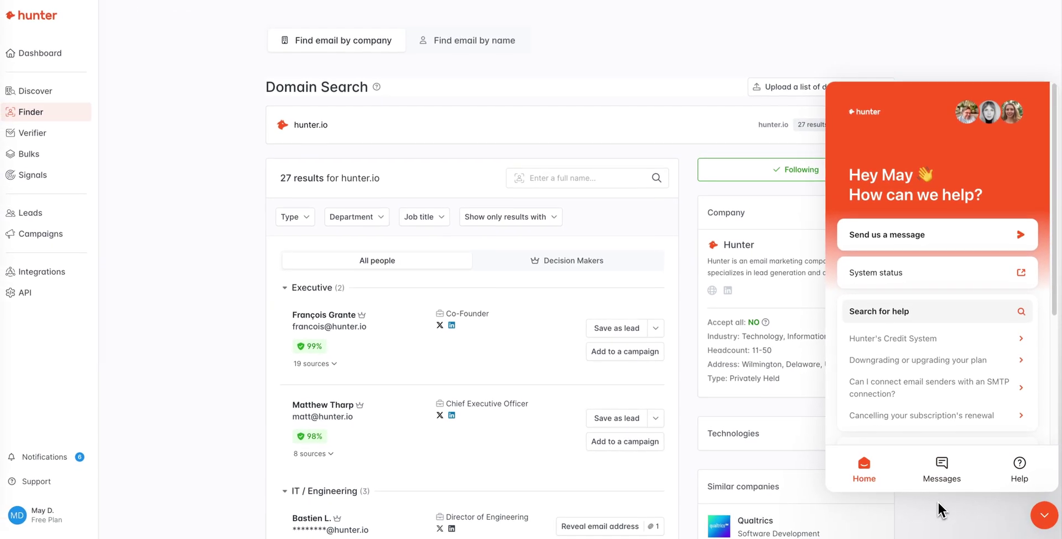